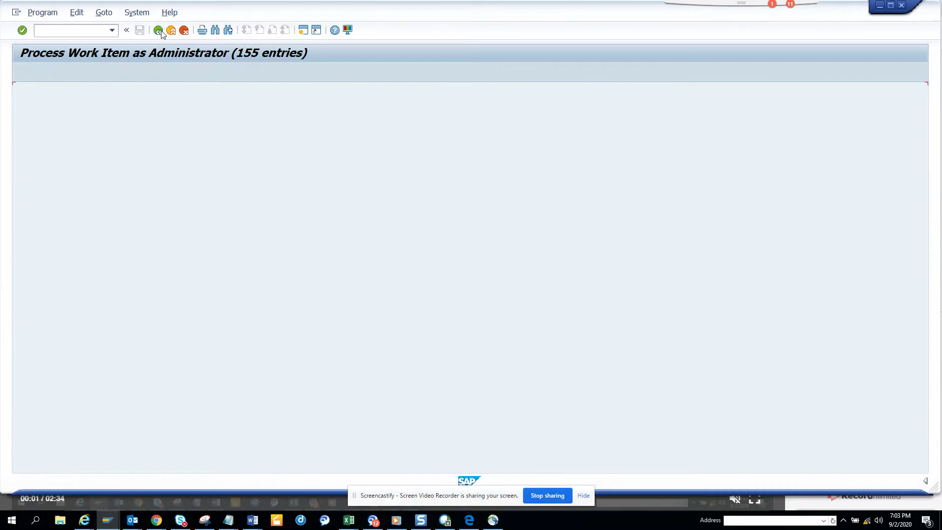
Run /nSWIA with saved variant TEST13 to list the 155 Ready work items
left_click(158, 30)
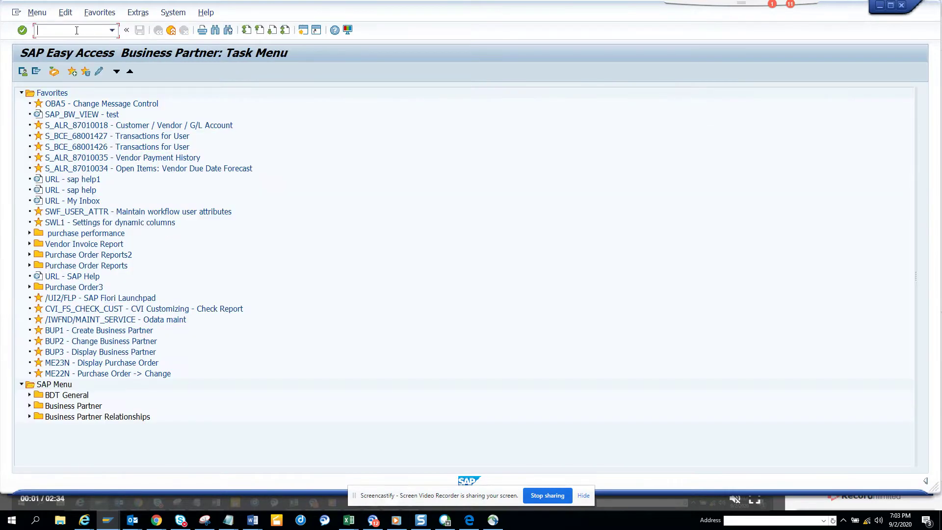
type("/nswia")
key("Return")
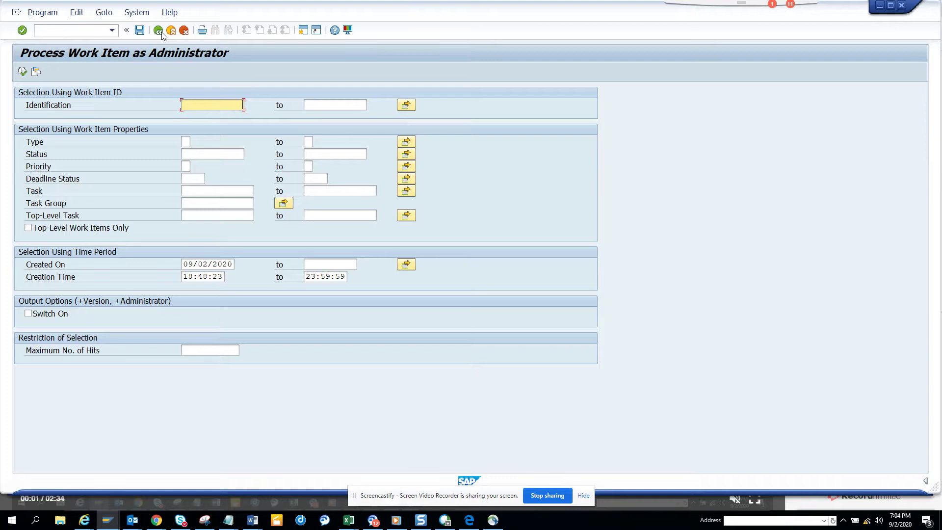
left_click(36, 72)
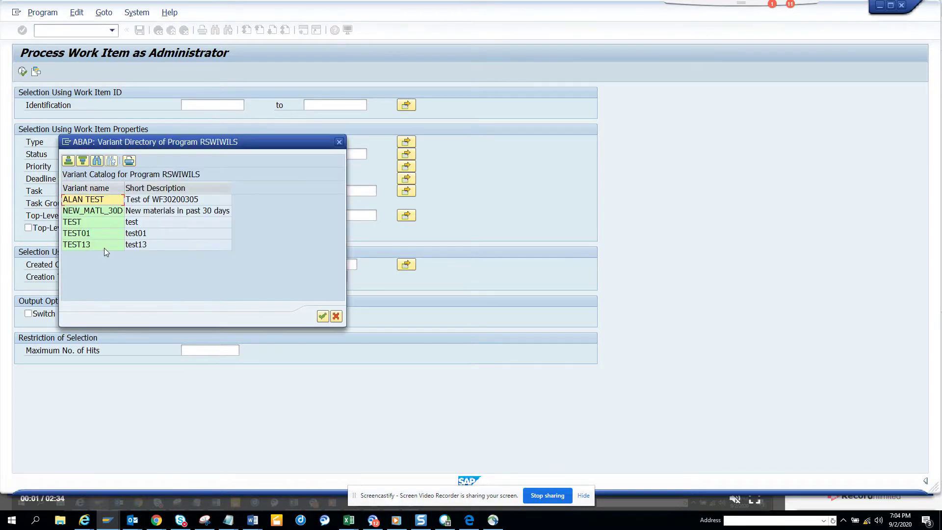
double_click(104, 247)
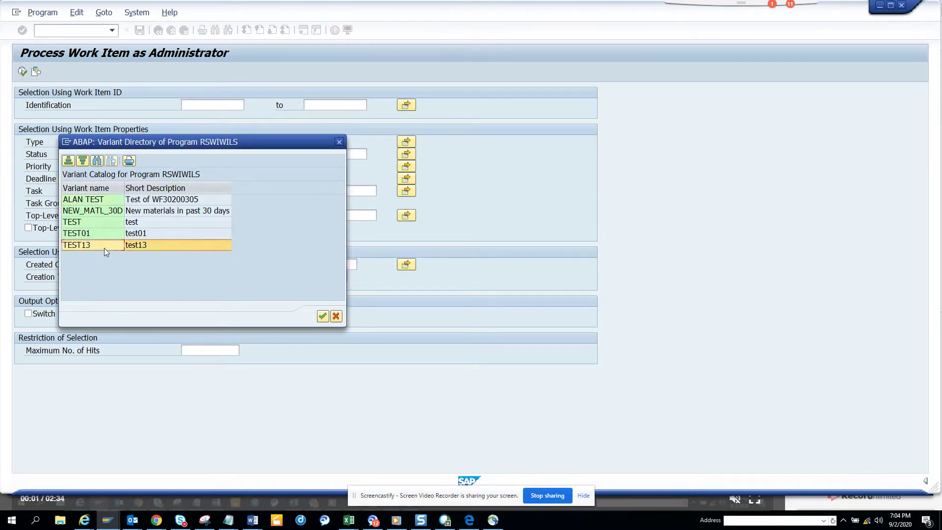
left_click(24, 69)
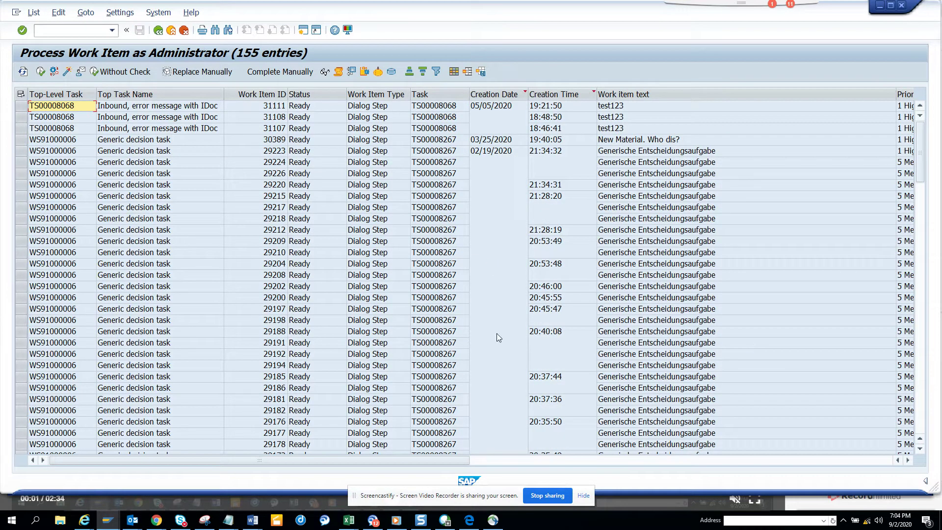
left_click(21, 275)
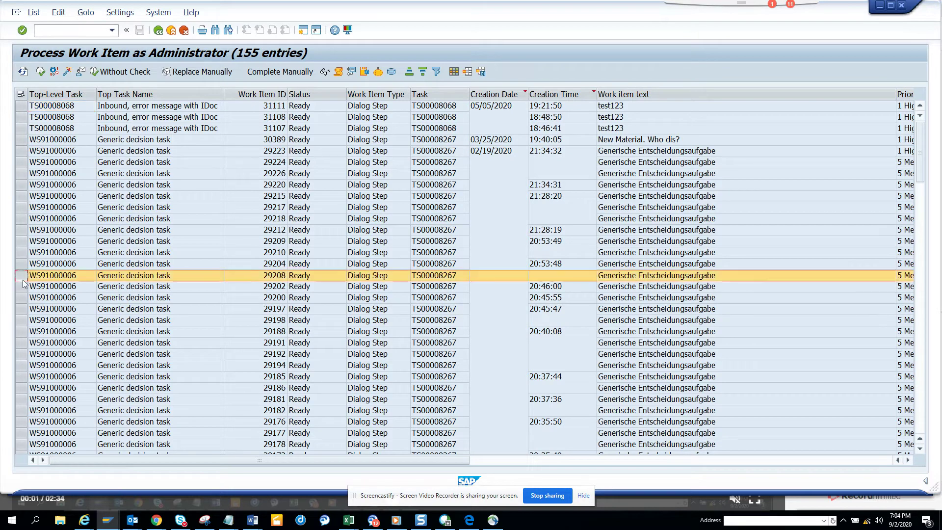
left_click(338, 72)
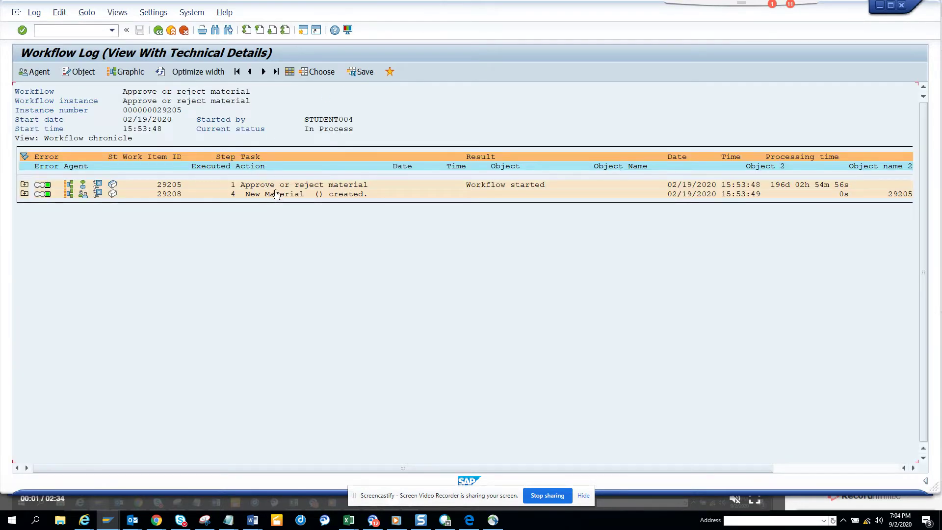
double_click(295, 185)
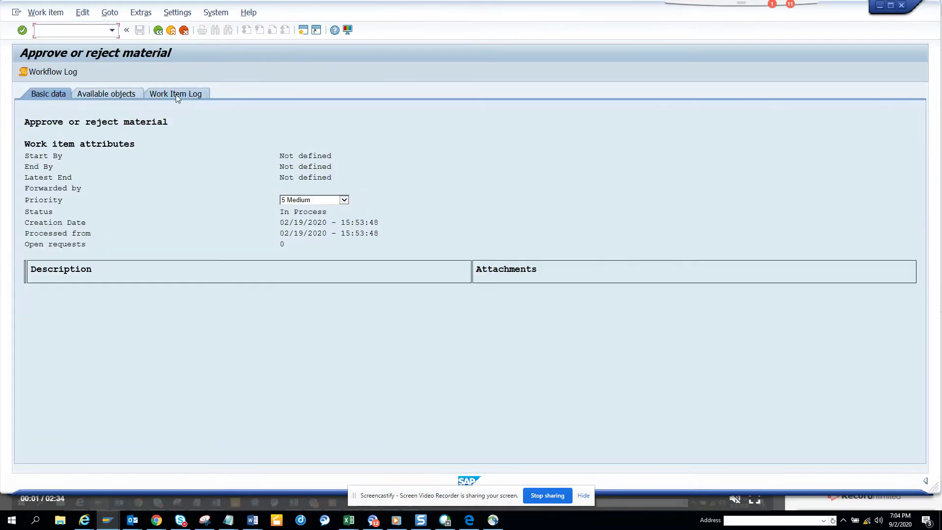
left_click(129, 95)
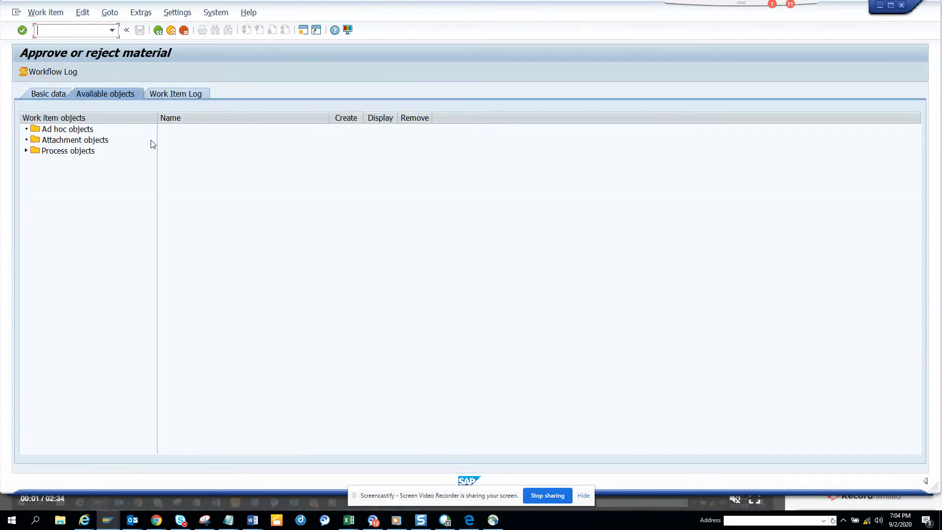
left_click(26, 151)
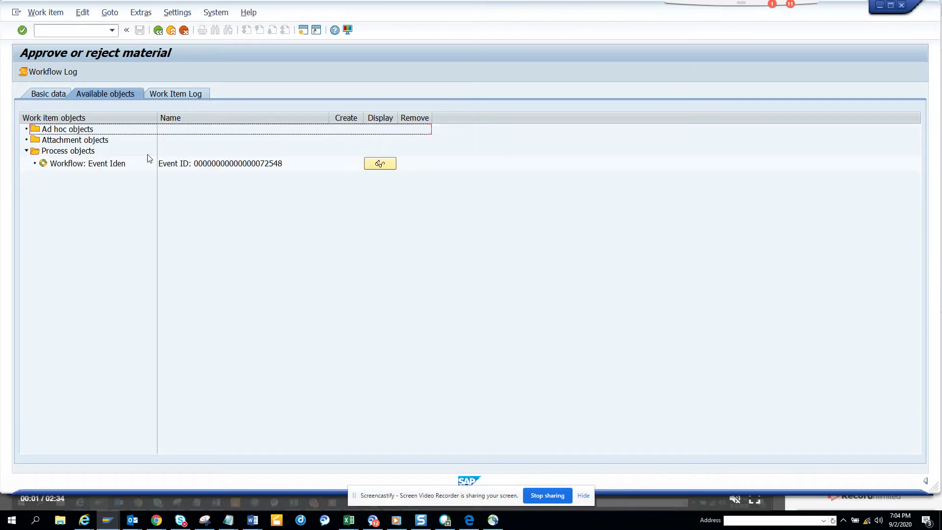
left_click(371, 167)
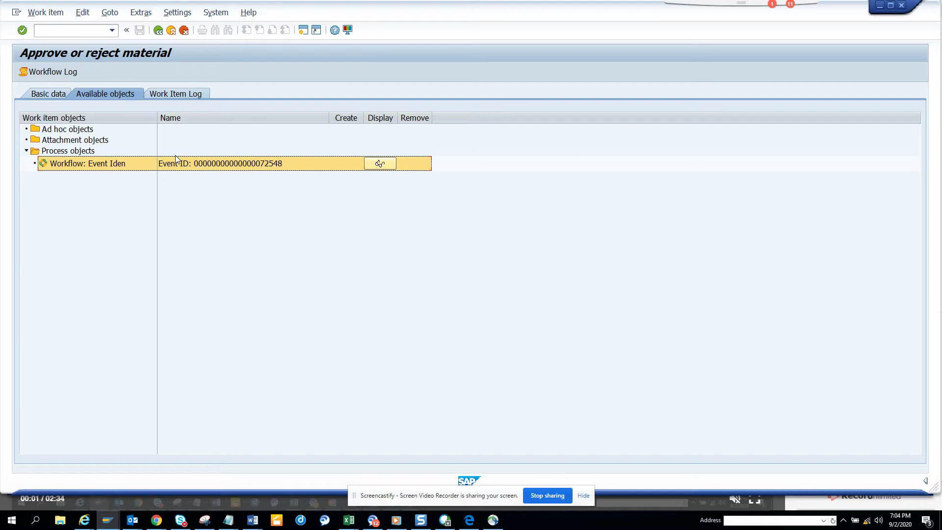
left_click(158, 30)
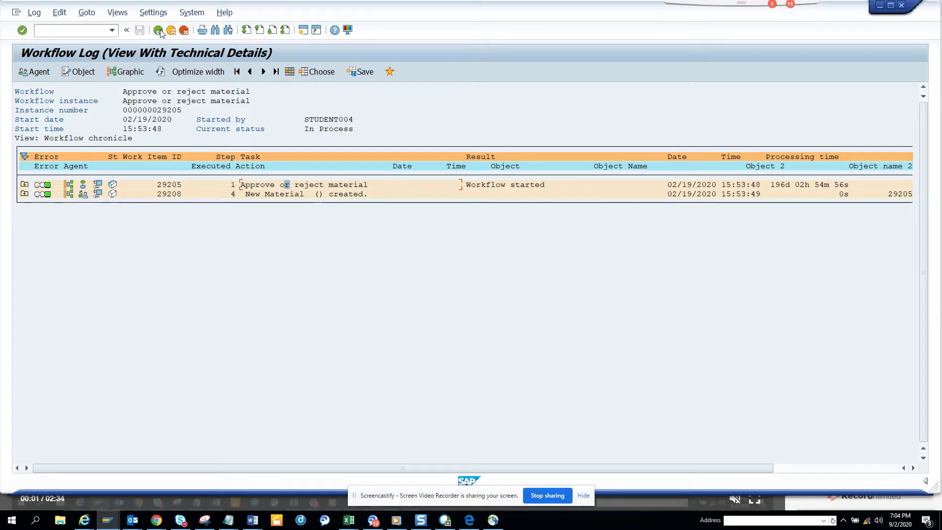
left_click(159, 30)
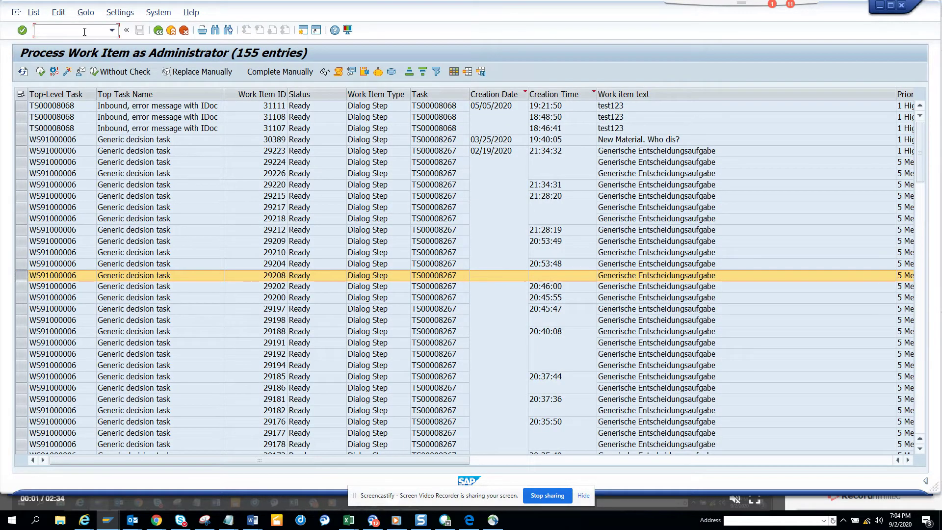
Try the WIOB command, then select work item 31107 and open its workflow log
type("wiob")
key("Return")
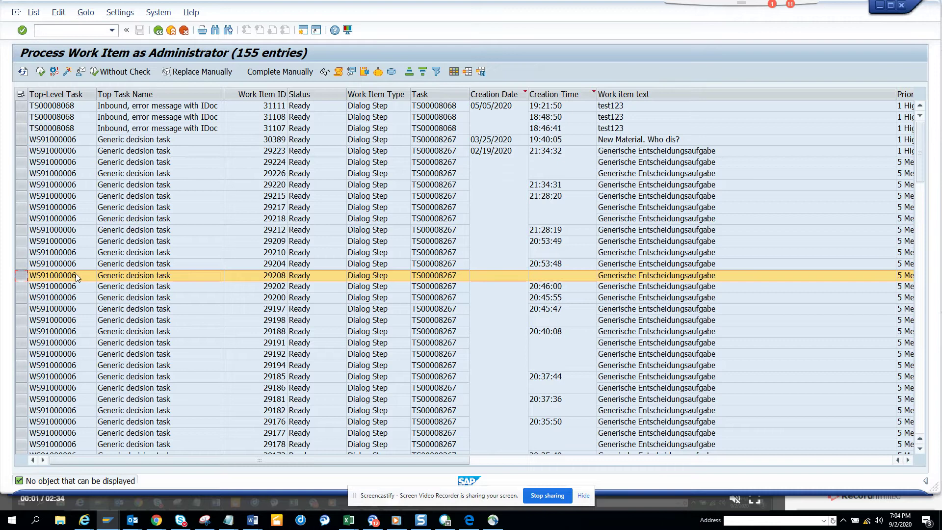
left_click(23, 128)
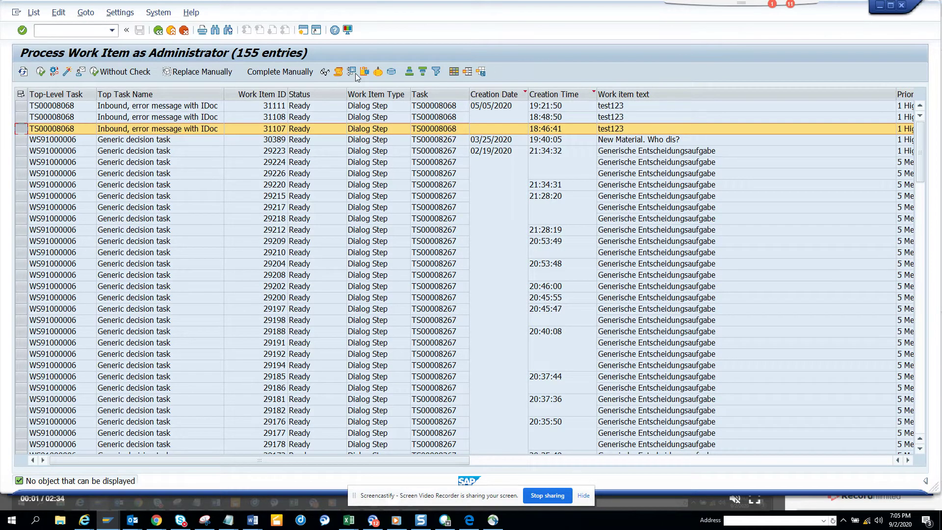
left_click(339, 72)
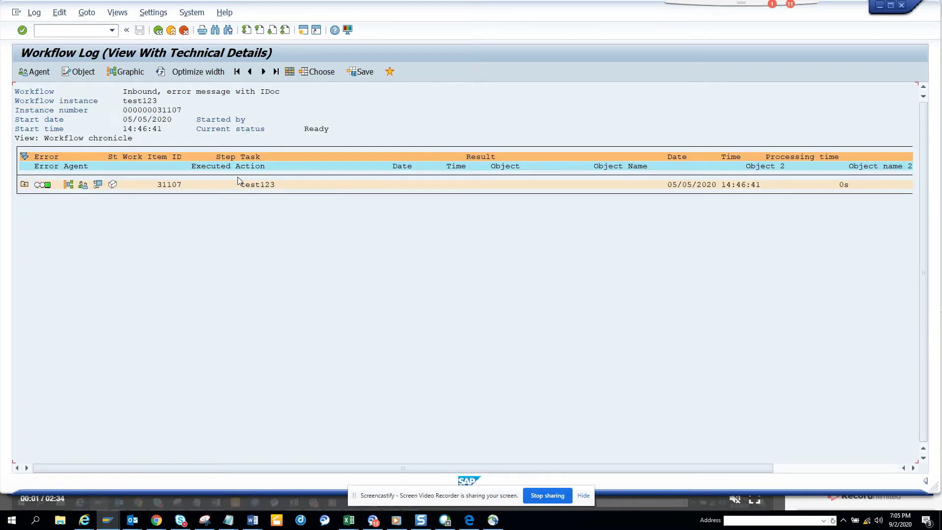
Open the test123 work item's attached objects and display its linked IDoc
double_click(260, 185)
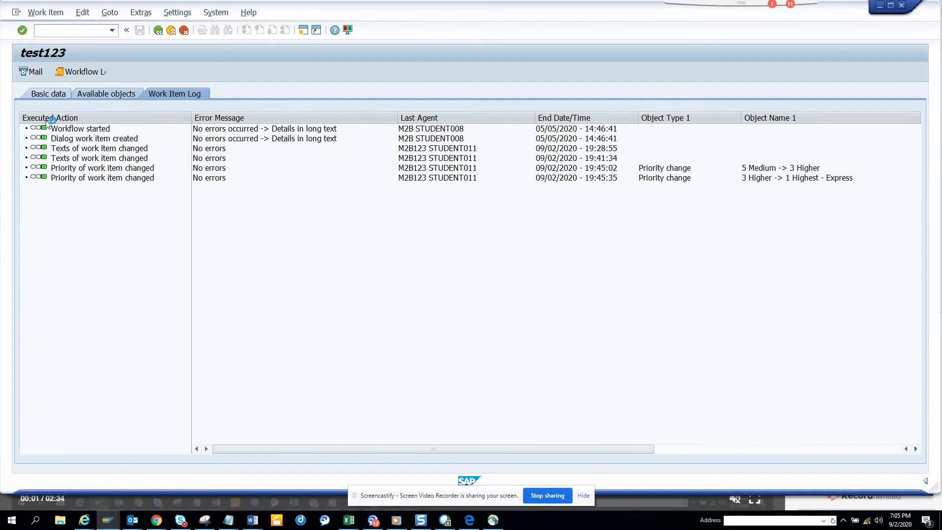
left_click(107, 93)
left_click(390, 166)
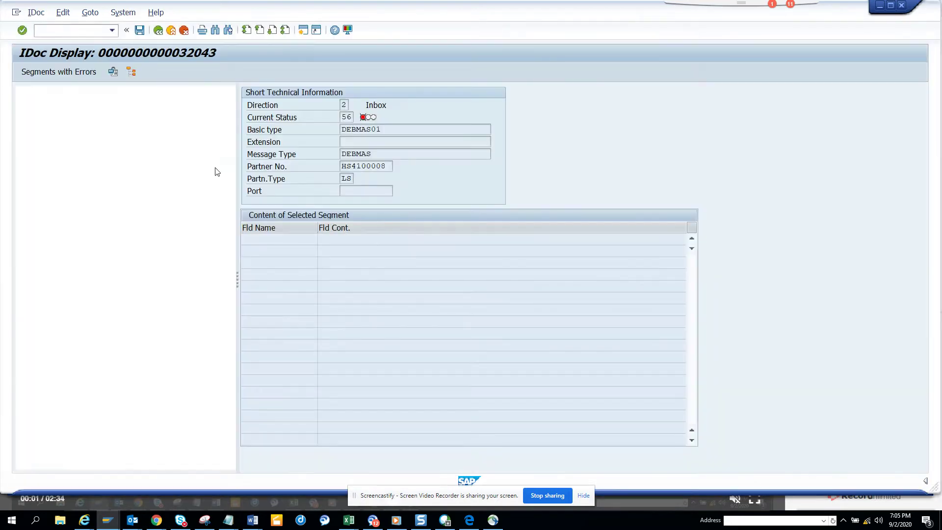
Back out of the IDoc and workflow log to the 155-item administrator list
left_click(160, 34)
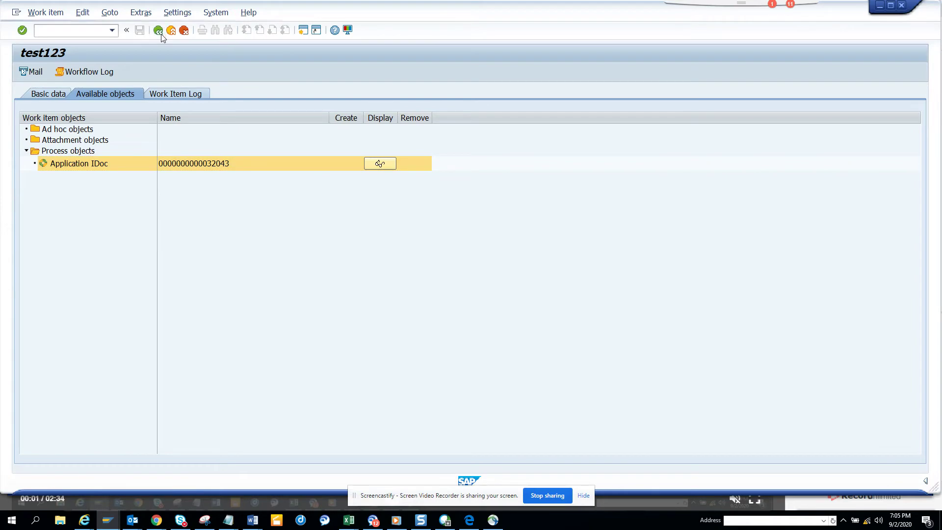
left_click(160, 32)
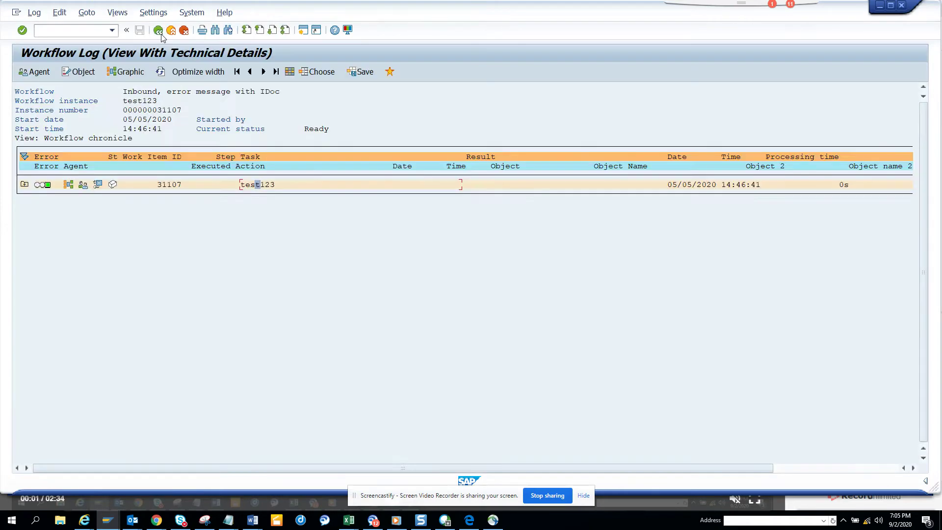
left_click(159, 30)
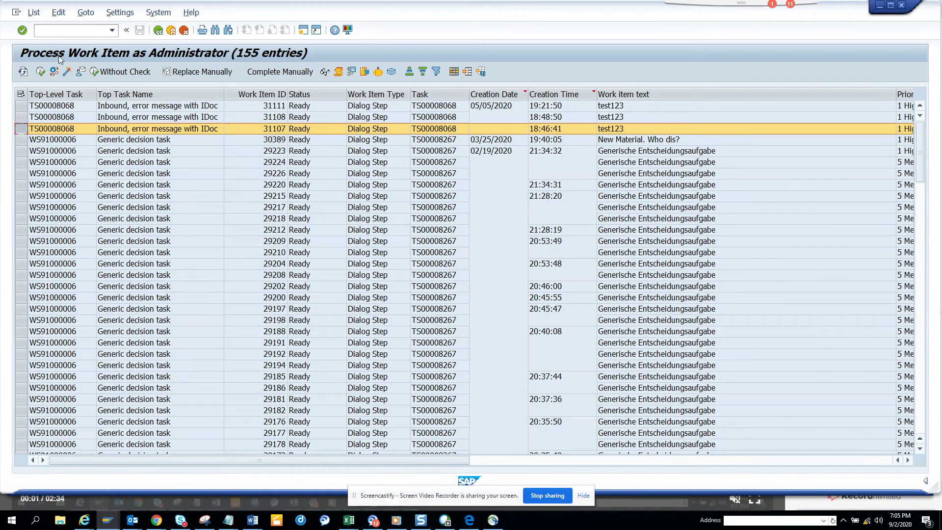
type("wiob")
key("Return")
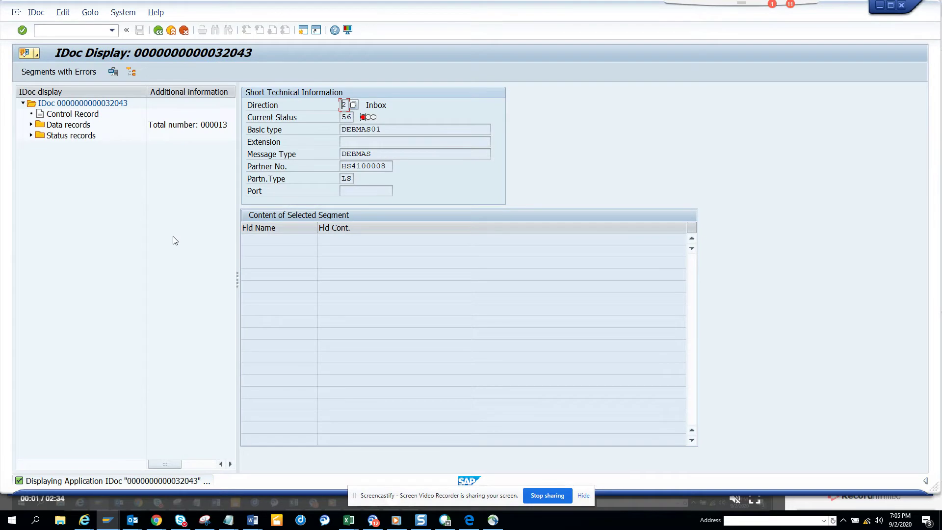
left_click(158, 31)
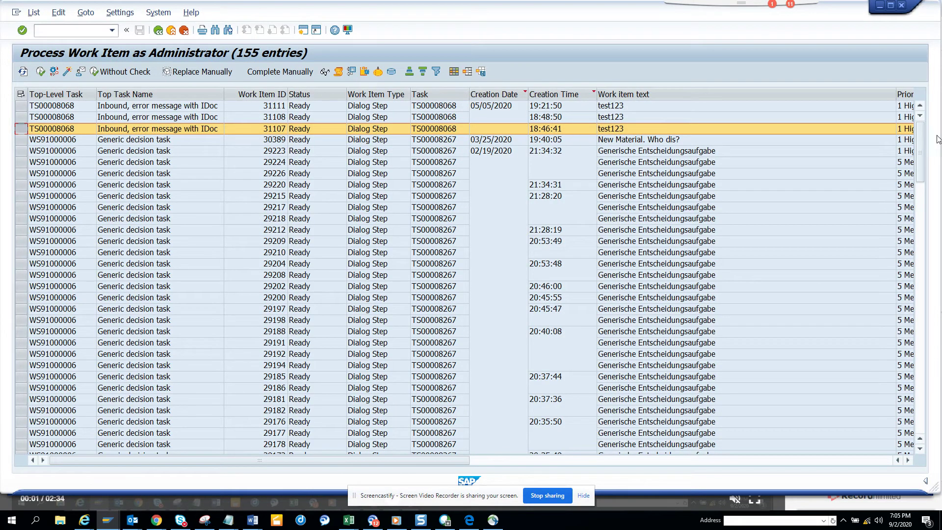
left_click_drag(921, 149, 939, 422)
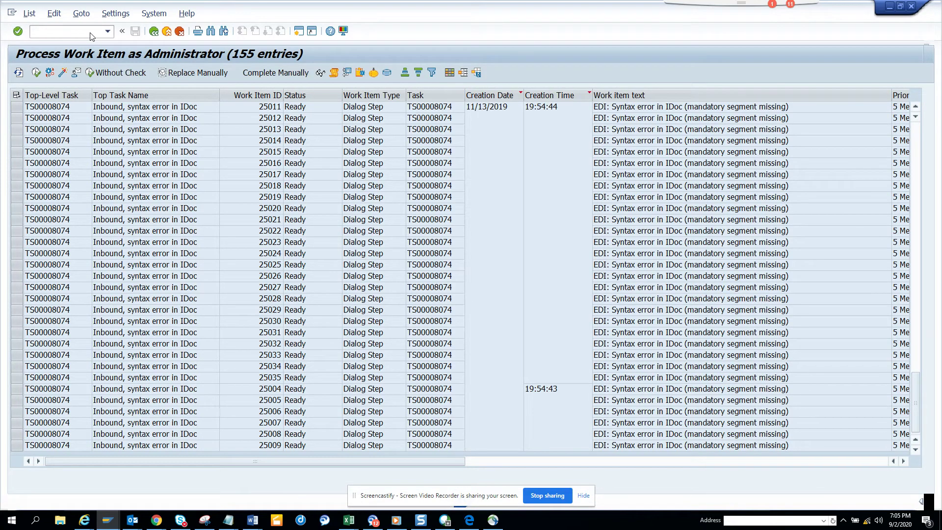
Start the Business Workplace with the /nSBWP transaction
left_click(93, 33)
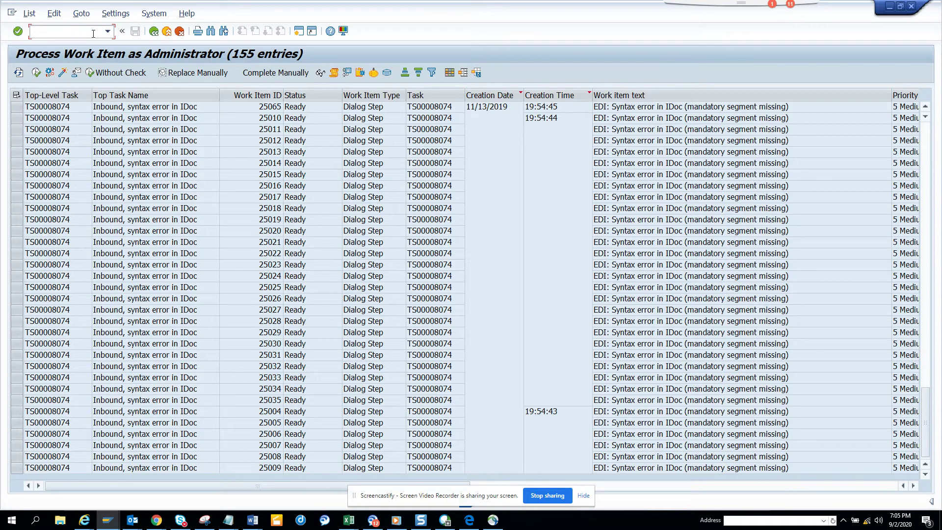
type("/nsbwp")
key("Return")
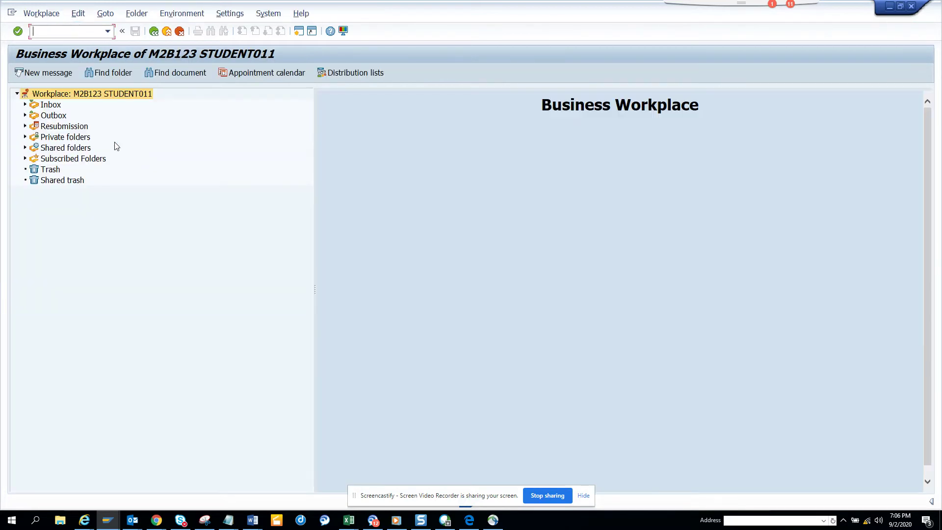
left_click(25, 104)
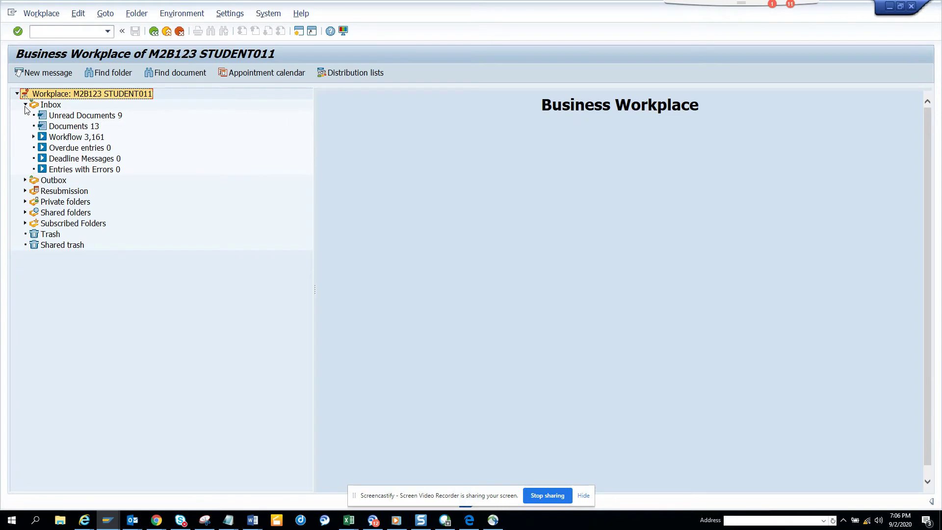
left_click(33, 137)
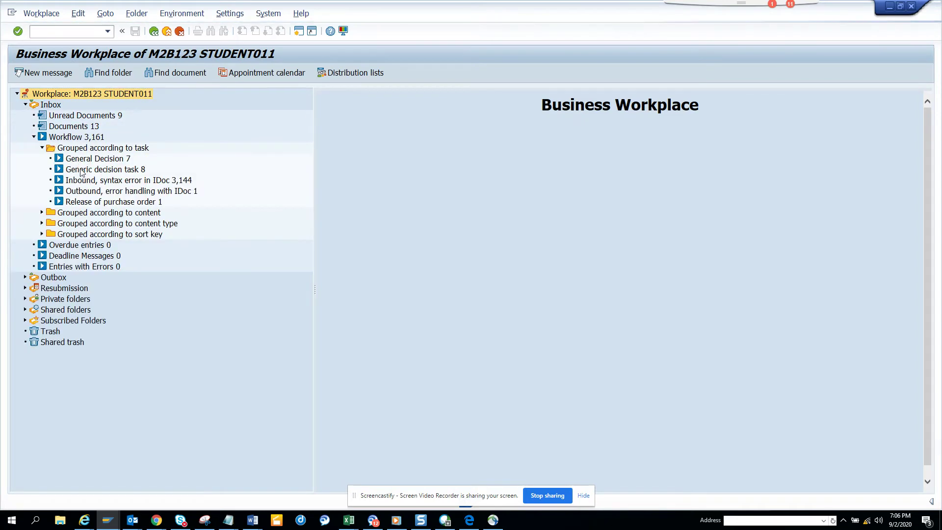
left_click(106, 163)
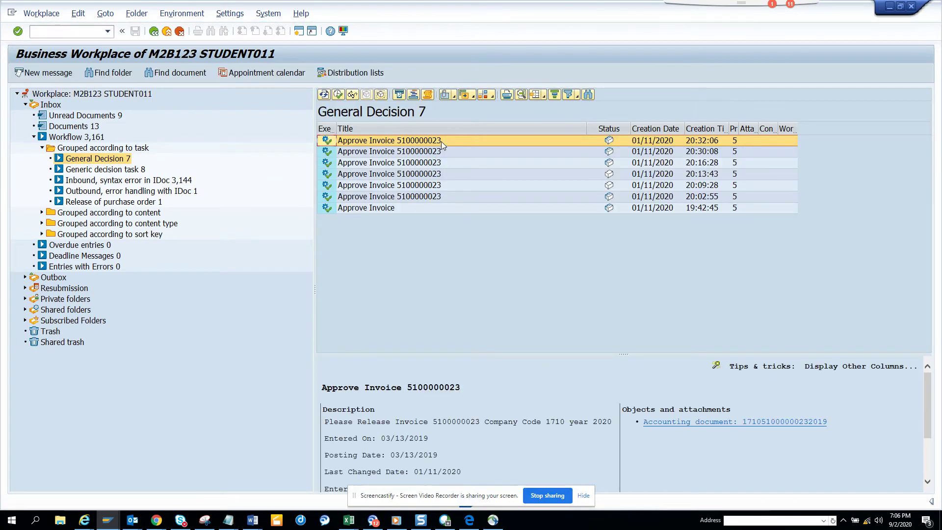
left_click(428, 96)
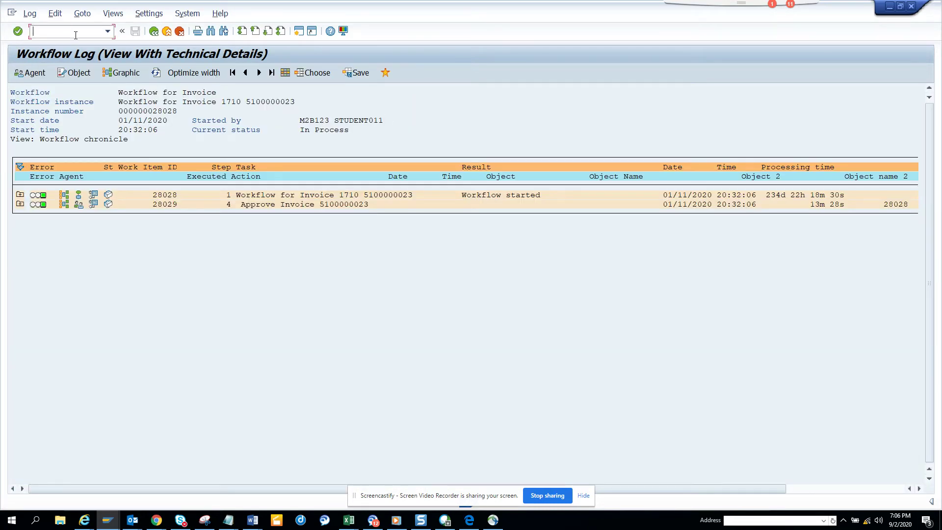
type("wiob")
key("Return")
left_click(108, 32)
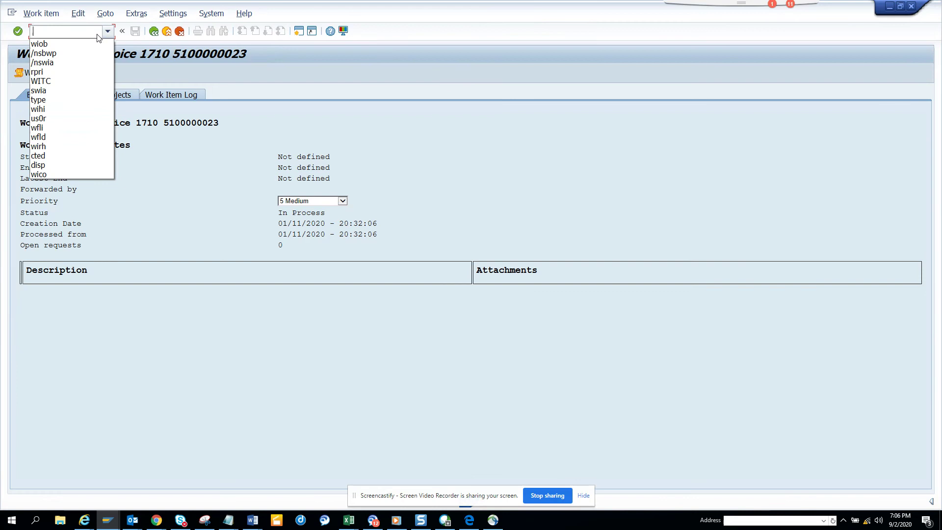
left_click(76, 40)
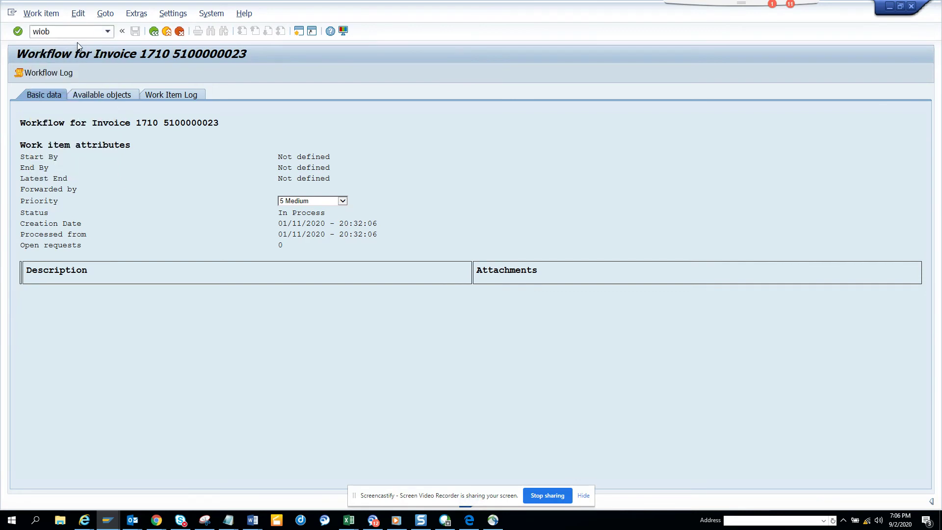
key("Return")
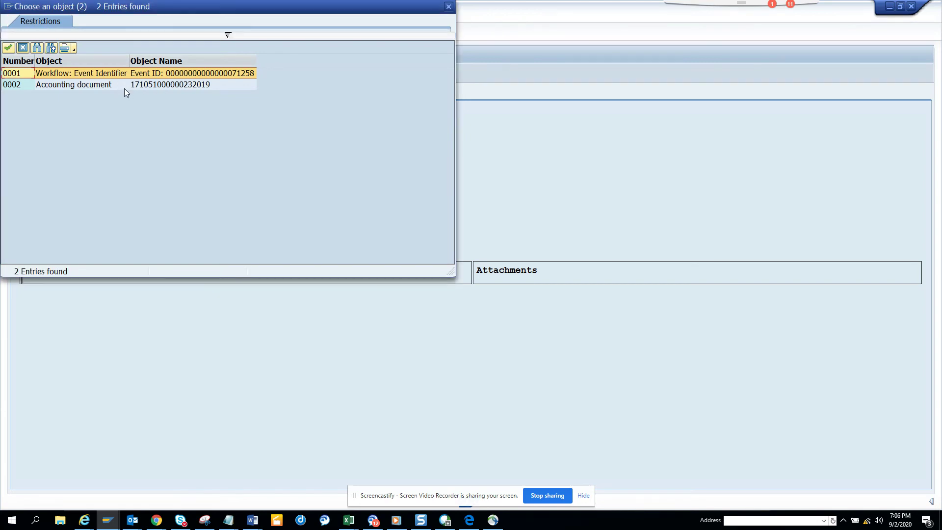
Select Accounting document, close the chooser without opening it, and switch to Chrome
left_click(121, 87)
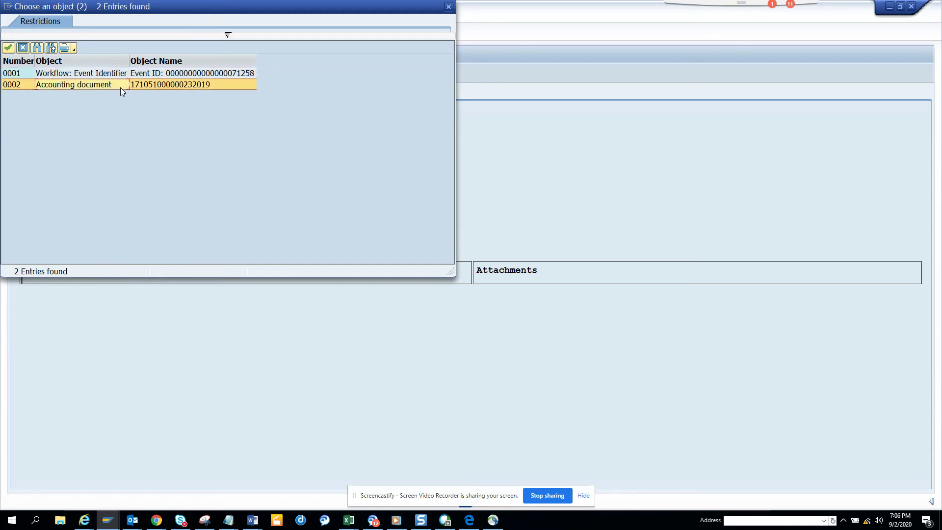
left_click(448, 6)
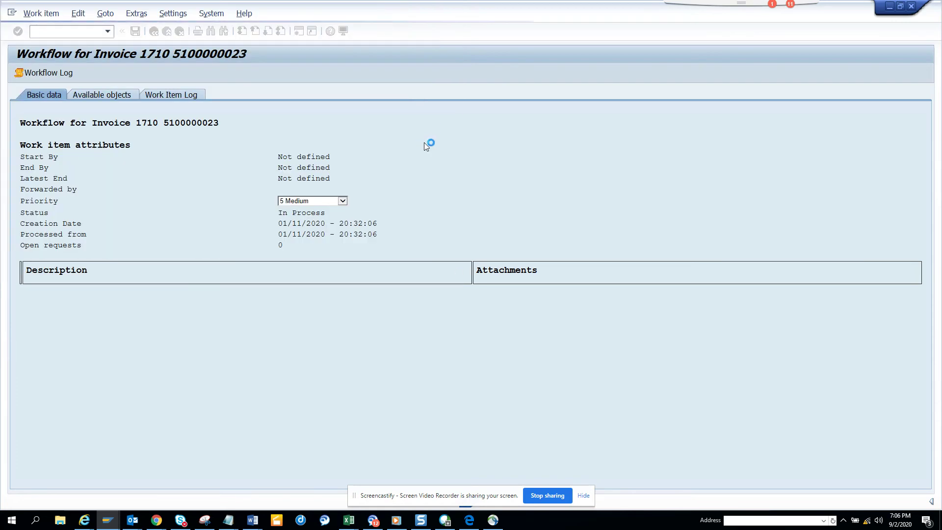
key("alt+Tab")
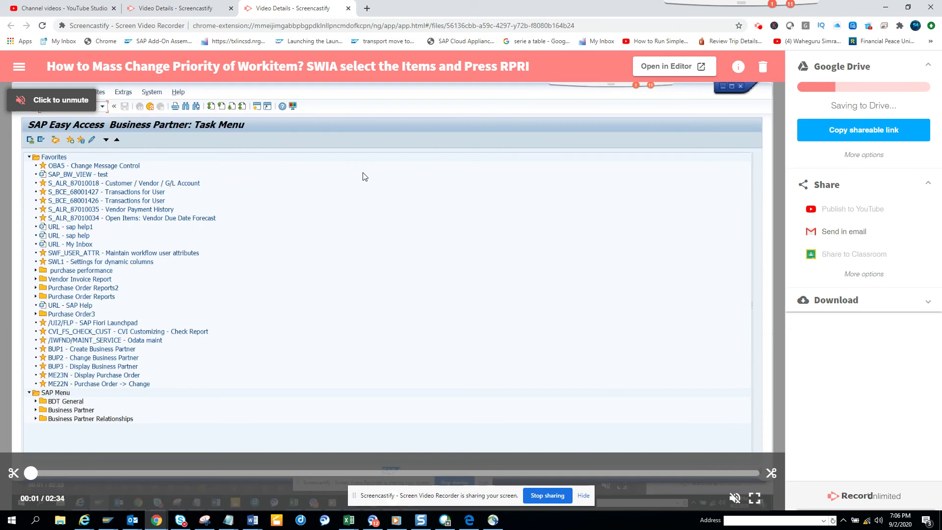
key("alt+Tab")
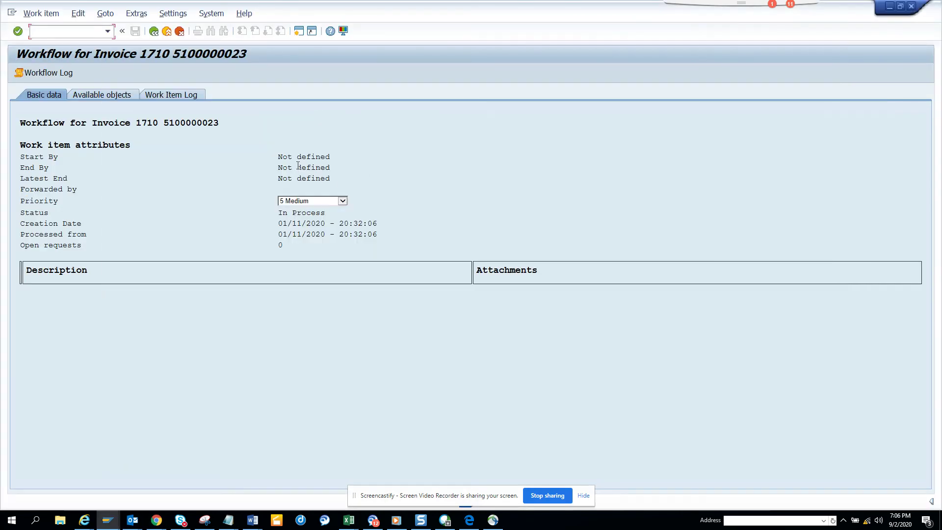